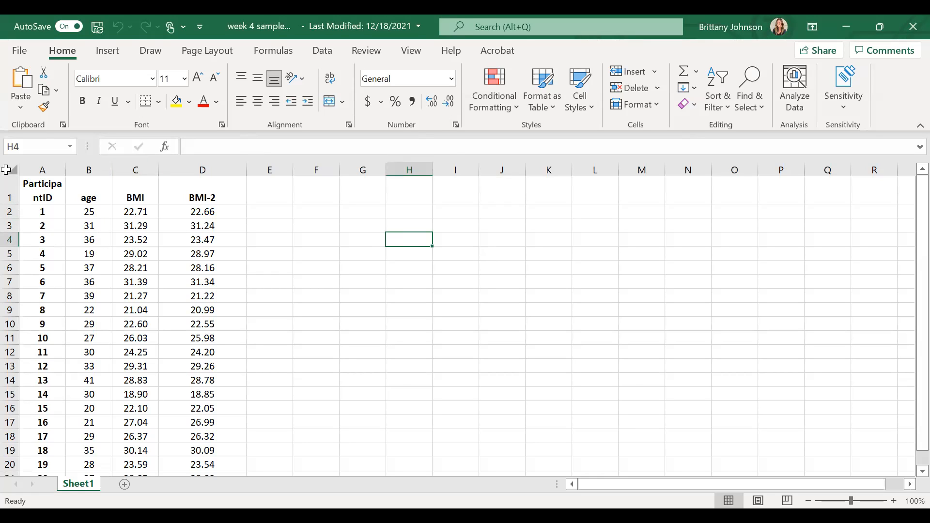
- Examine the ParticipantID, age, BMI and BMI-2 columns of the dataset
click(10, 194)
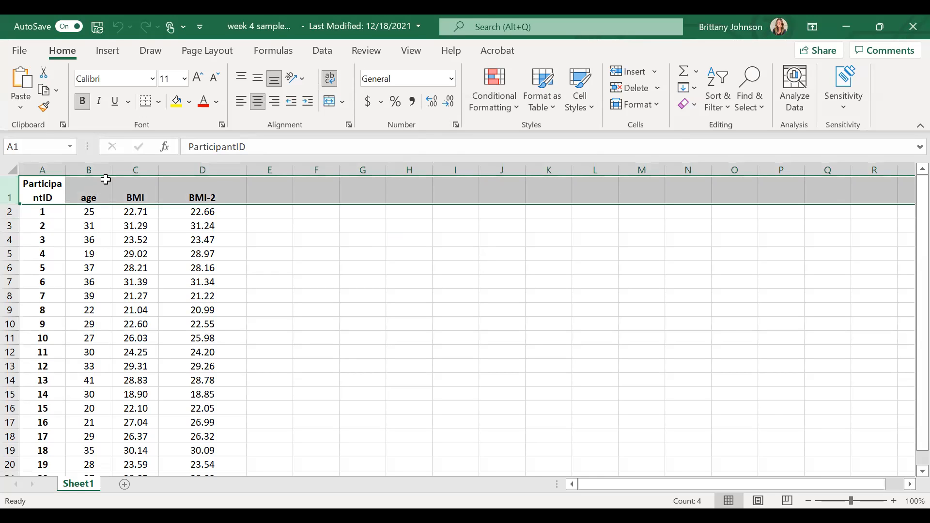
click(89, 169)
click(140, 169)
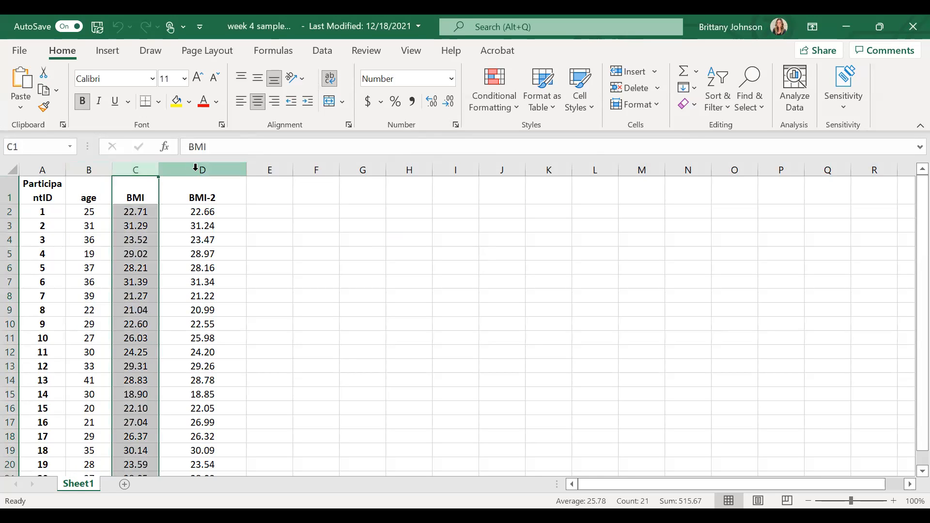
click(199, 169)
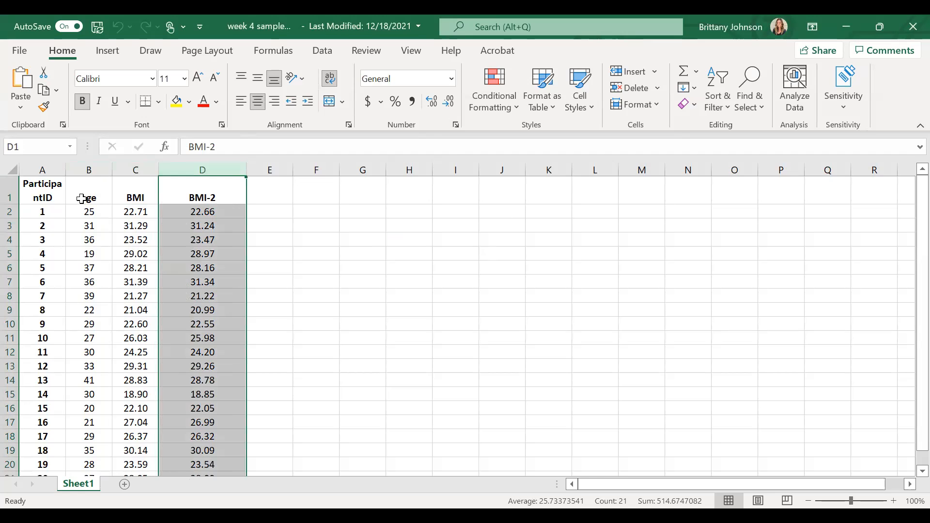
scroll(82, 201, down, 1)
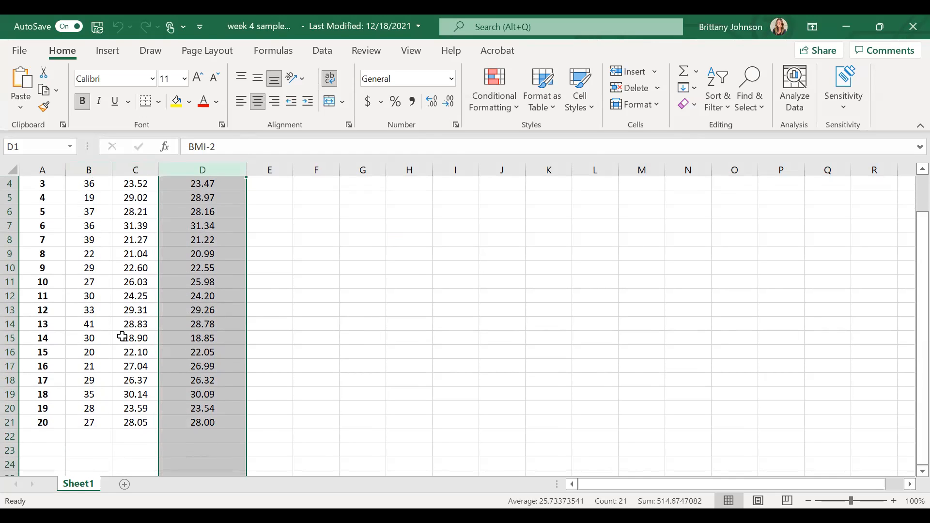
scroll(106, 218, up, 1)
scroll(107, 218, up, 1)
click(89, 169)
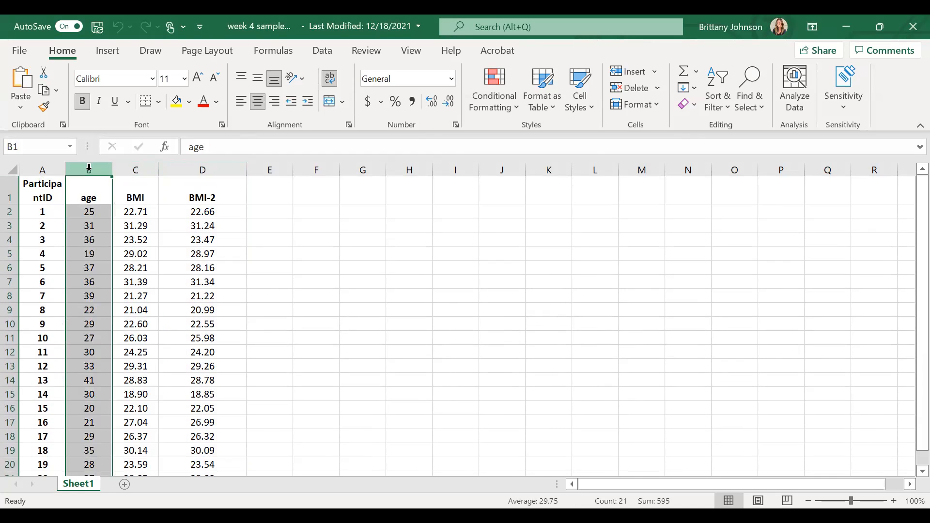
scroll(97, 213, down, 2)
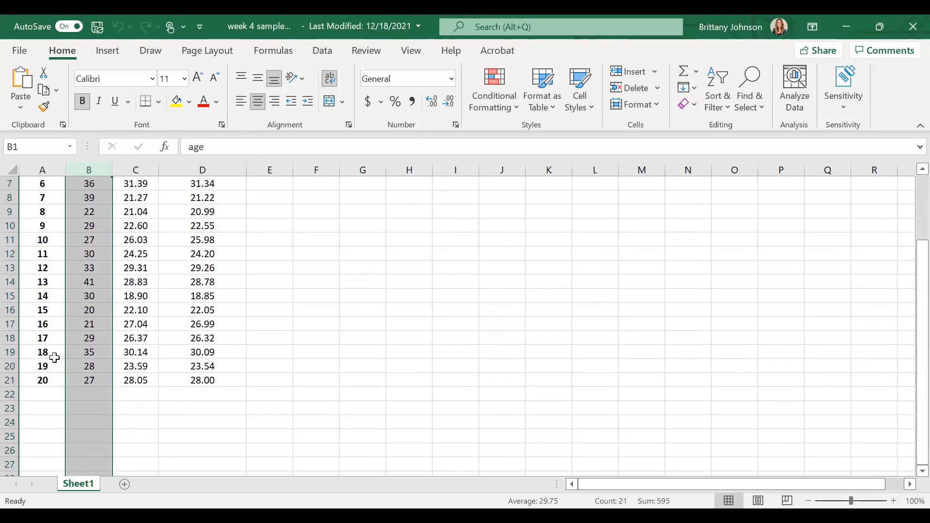
- Compute the average of the age values B2:B21 in cell B22 using AutoSum Average
click(81, 394)
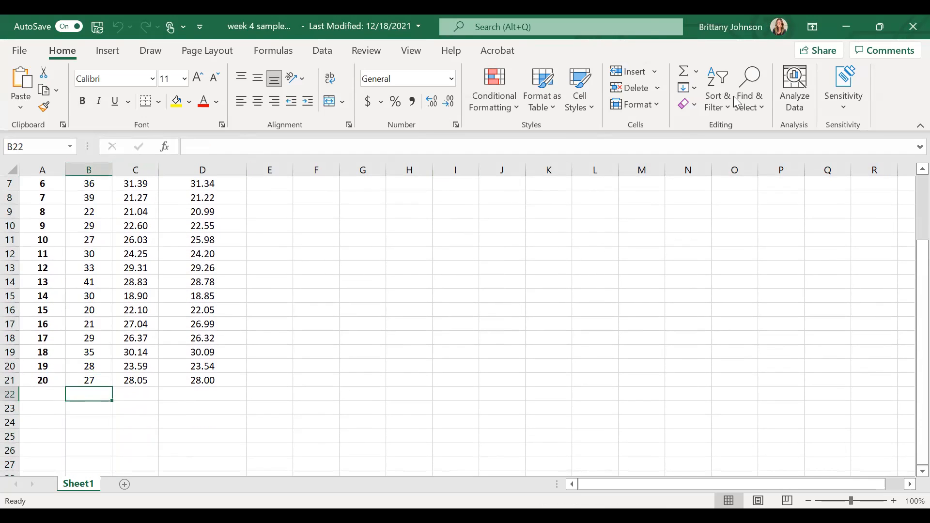
drag(103, 392, 92, 165)
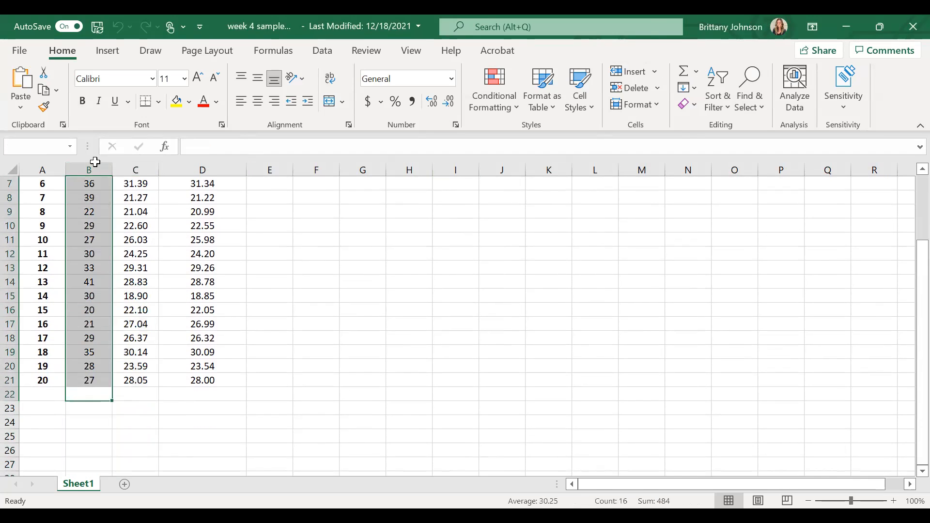
drag(95, 113, 99, 209)
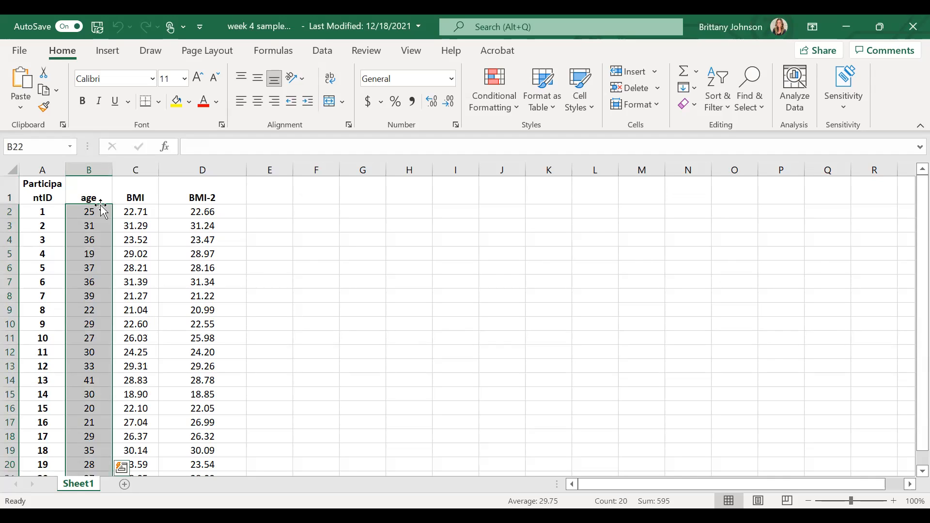
click(697, 74)
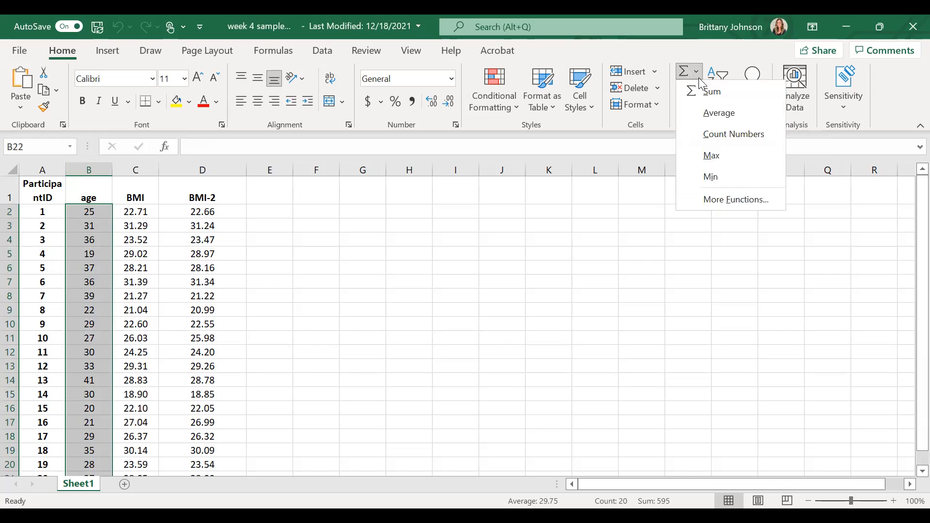
click(720, 113)
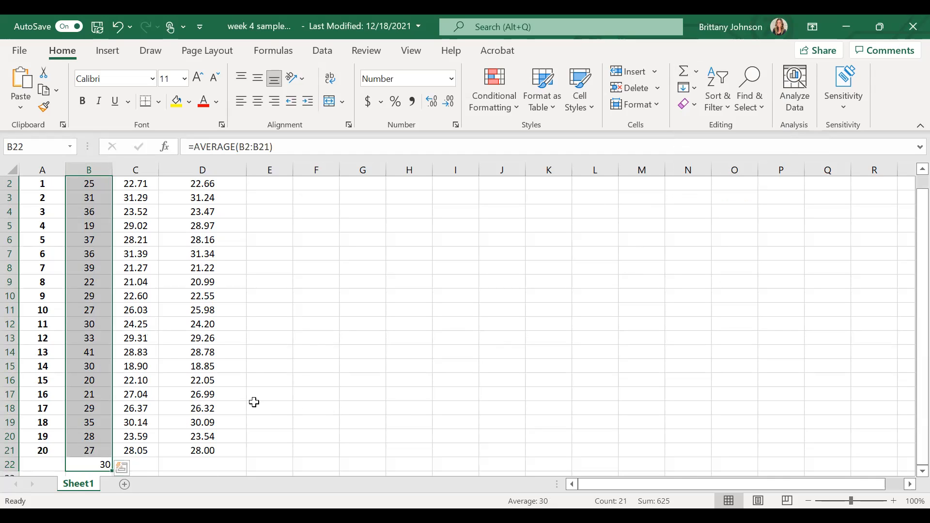
- Label cell A22 as AVERAGE
drag(373, 377, 370, 369)
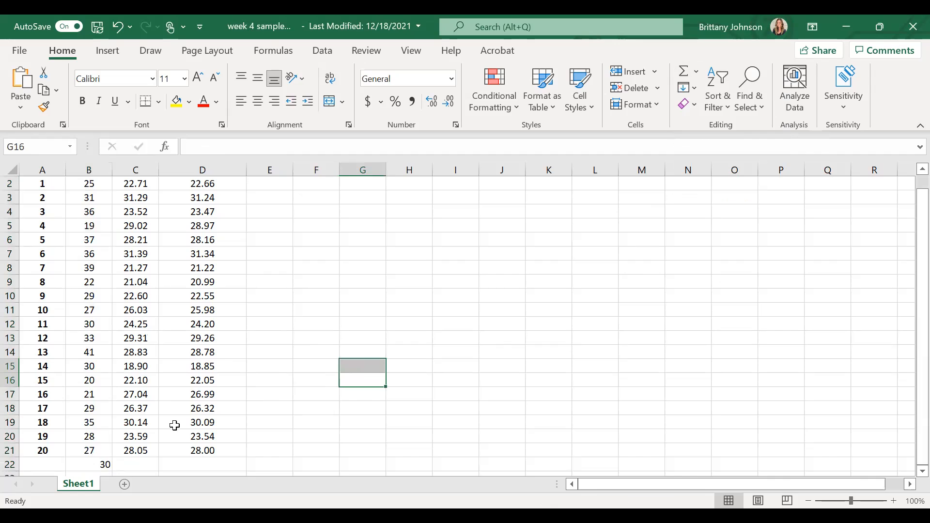
click(100, 463)
scroll(64, 400, down, 2)
click(45, 380)
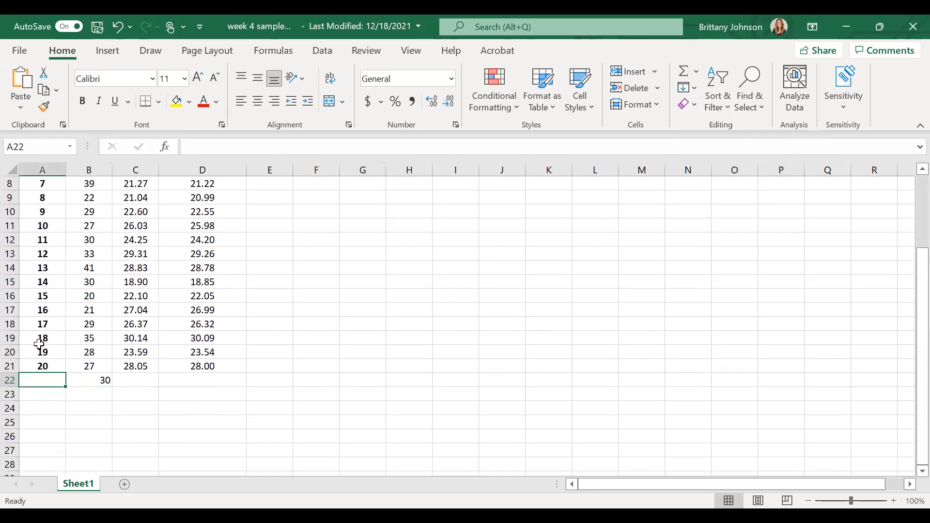
text(AVERAGE)
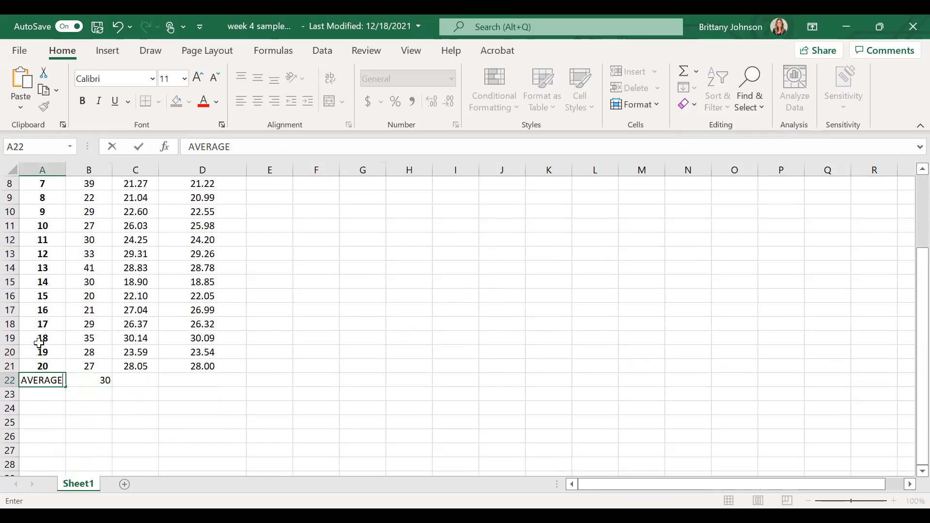
click(83, 382)
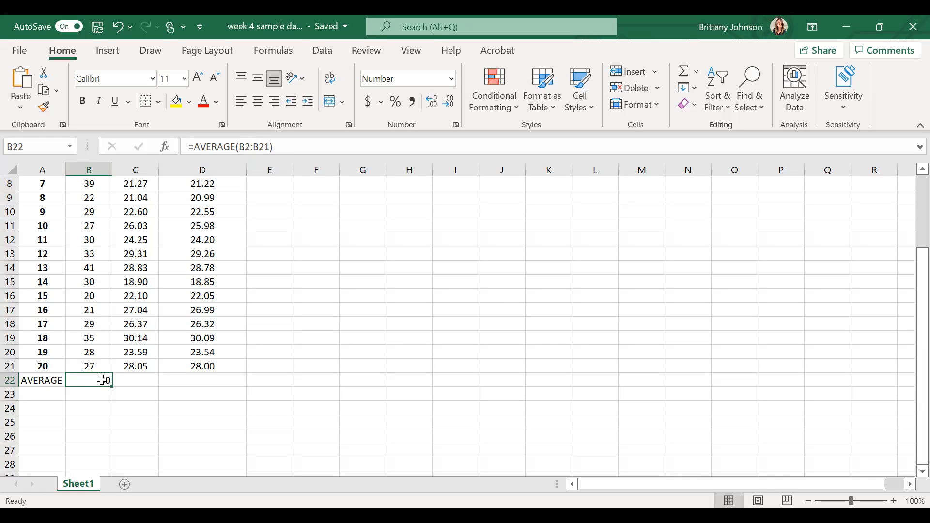
- Label cell A23 as SD
click(51, 396)
text(Stan)
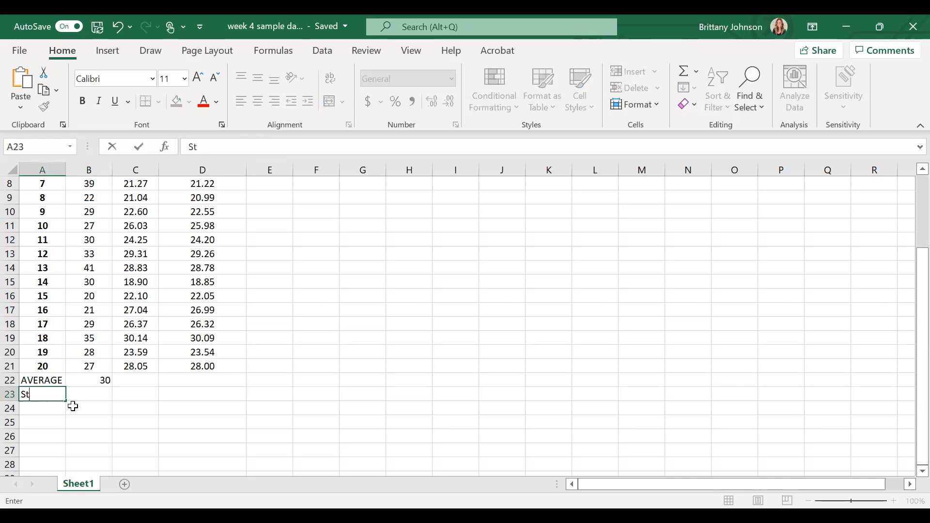
key(BackSpace)
key(BackSpace)
key(BackSpace)
text(D)
click(89, 395)
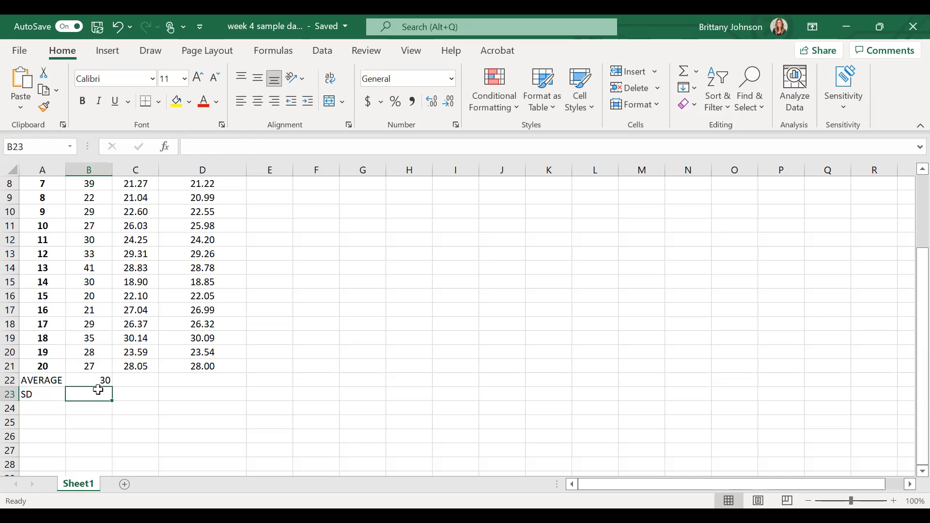
- Insert a STDEV function in cell B23 with the range B2:B21
drag(104, 392, 95, 203)
scroll(95, 272, down, 5)
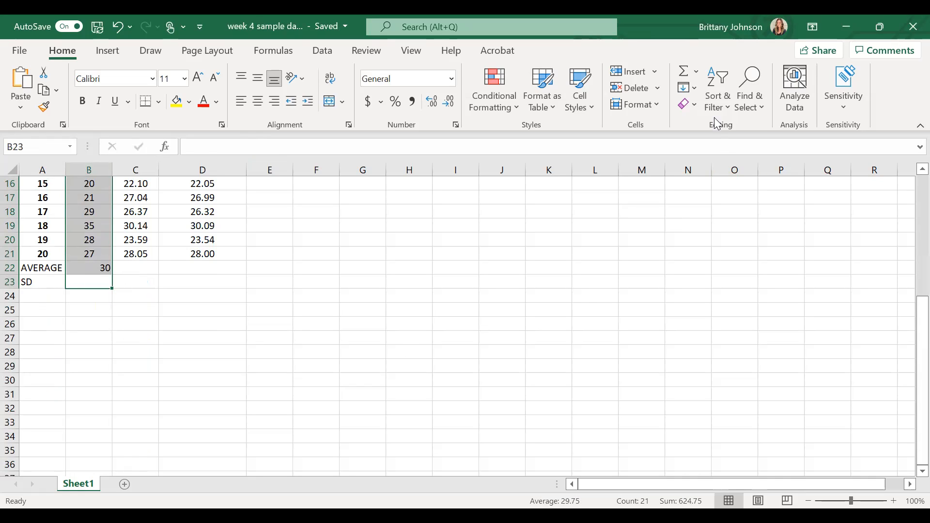
click(698, 73)
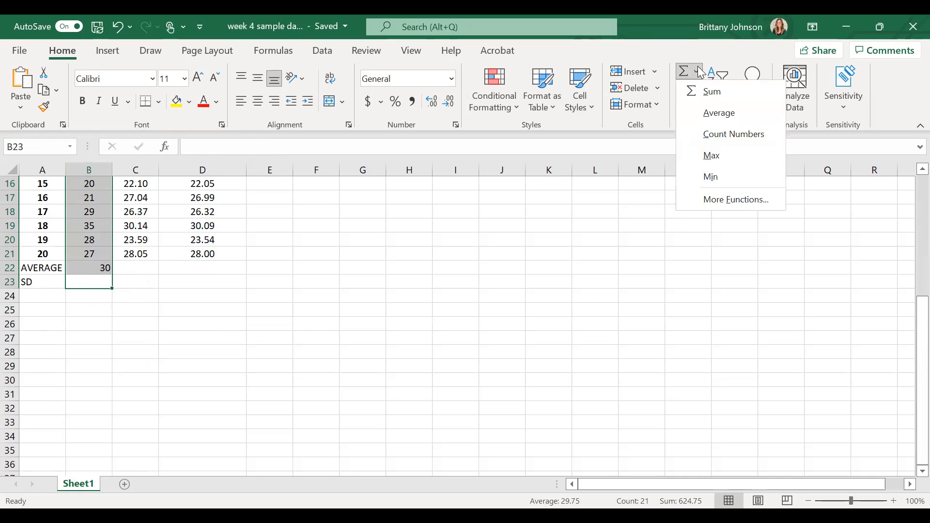
click(735, 199)
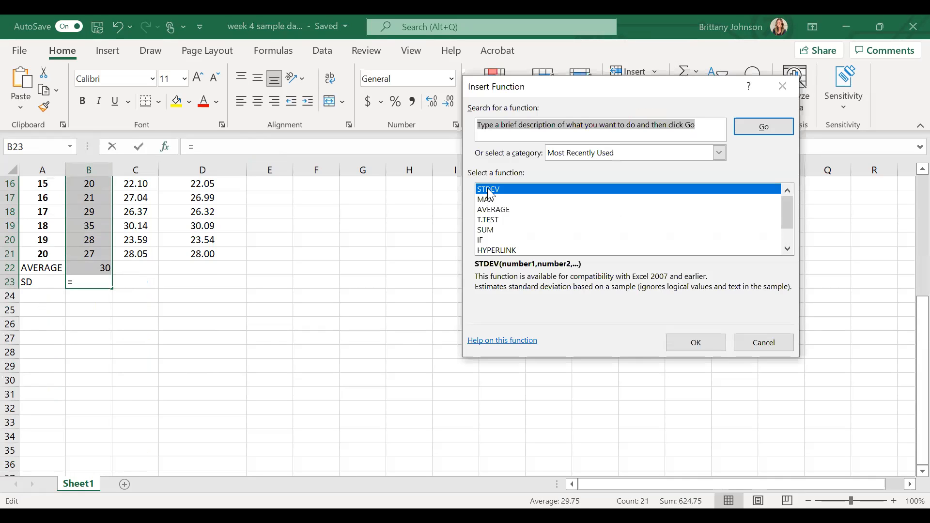
click(490, 194)
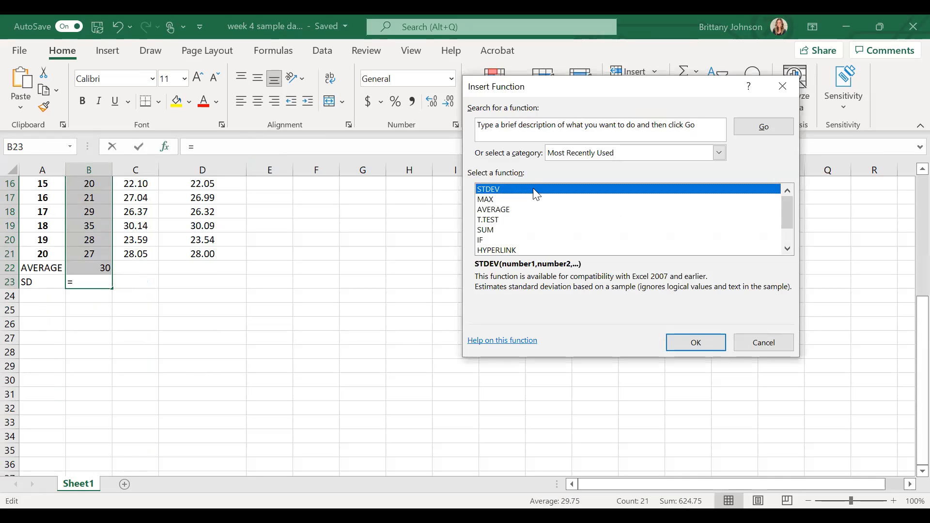
click(702, 343)
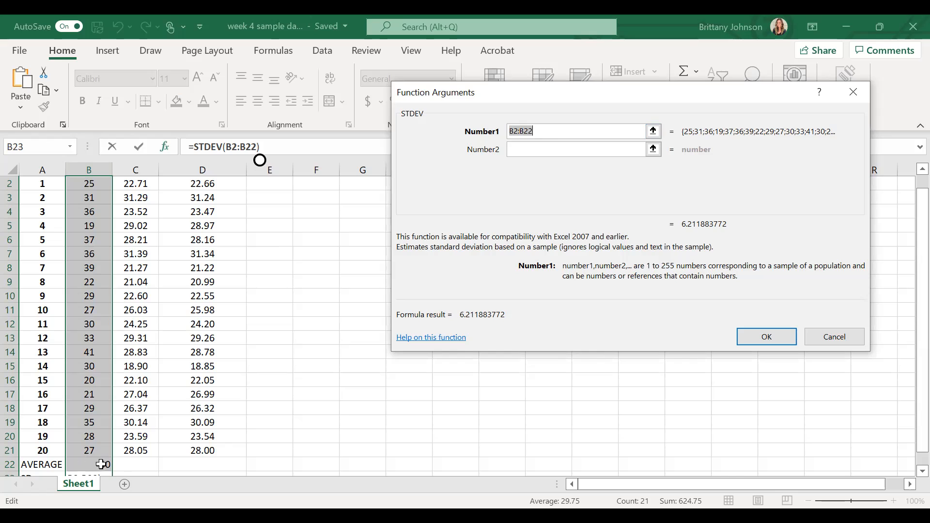
click(536, 130)
key(BackSpace)
text(1)
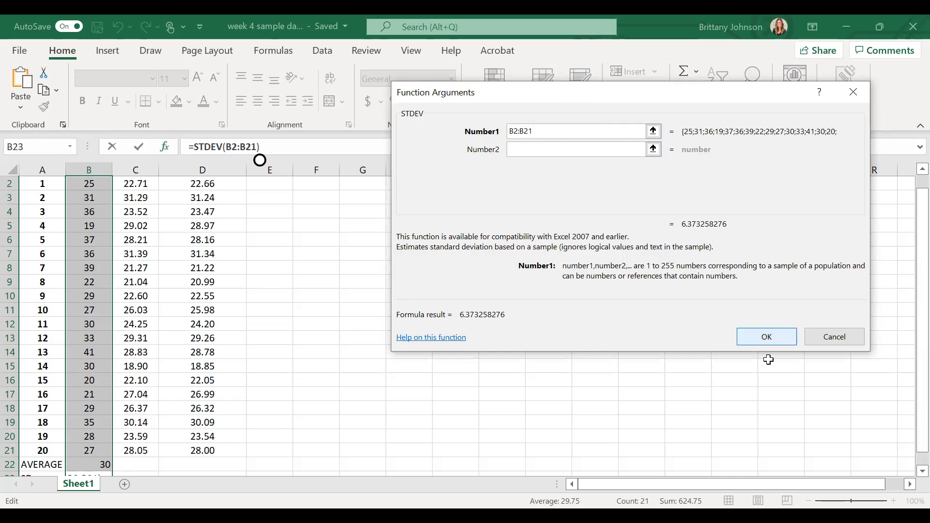
click(775, 335)
scroll(136, 351, down, 1)
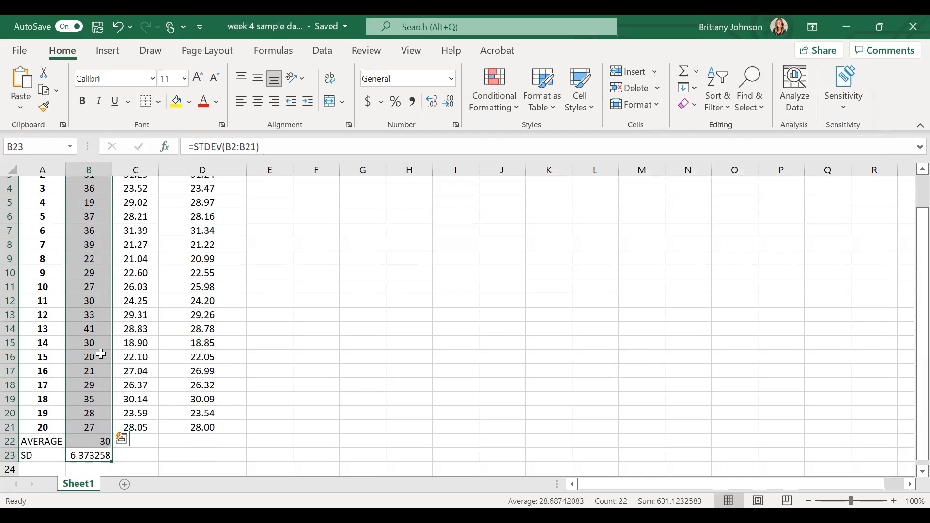
click(240, 419)
click(29, 419)
click(10, 423)
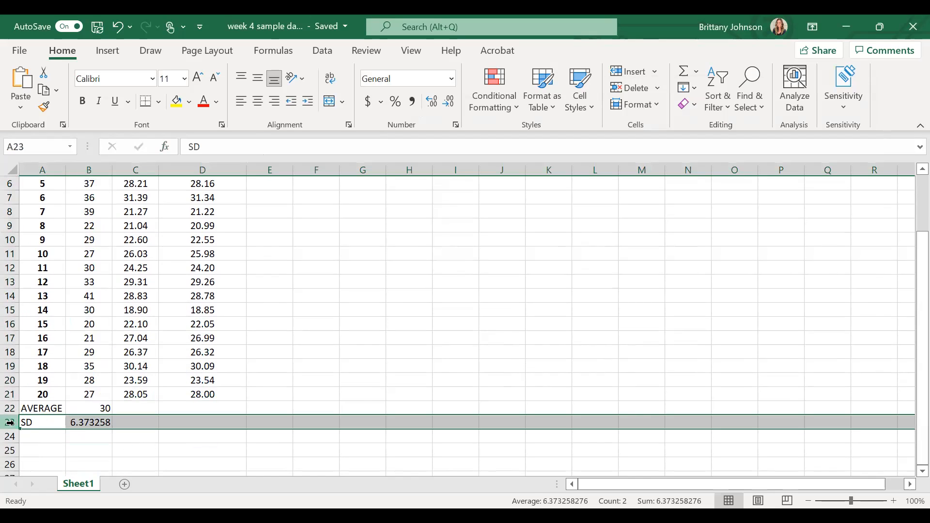
click(98, 437)
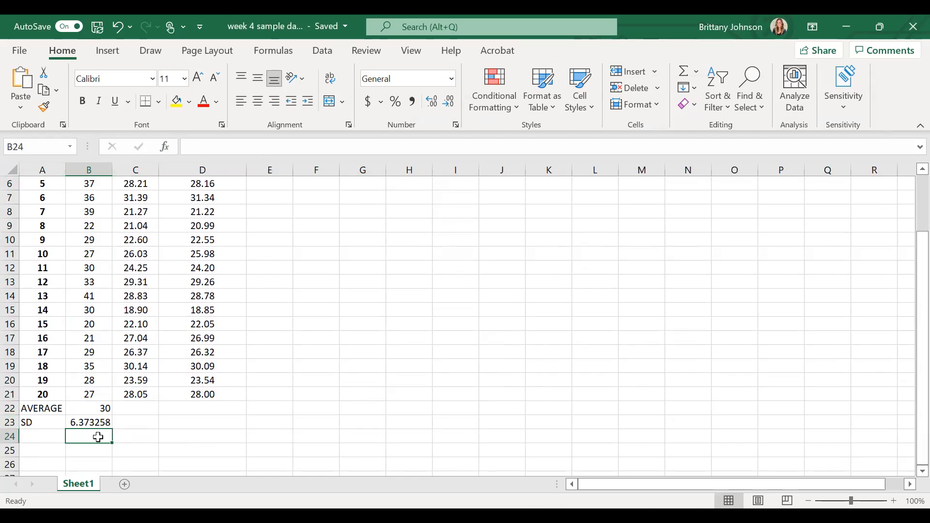
- Compute the maximum age in cell B24 as a MAX formula over B2:B21
drag(102, 434, 100, 209)
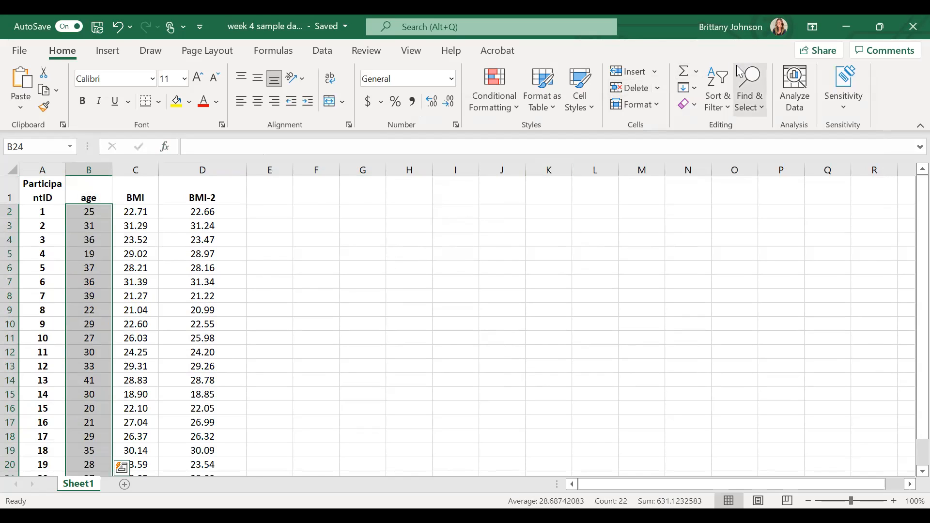
click(697, 73)
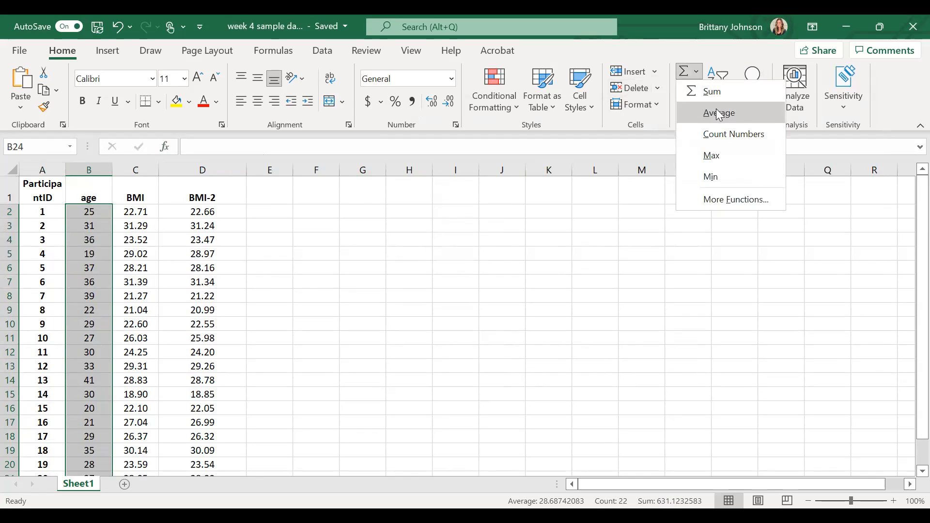
click(723, 154)
click(98, 465)
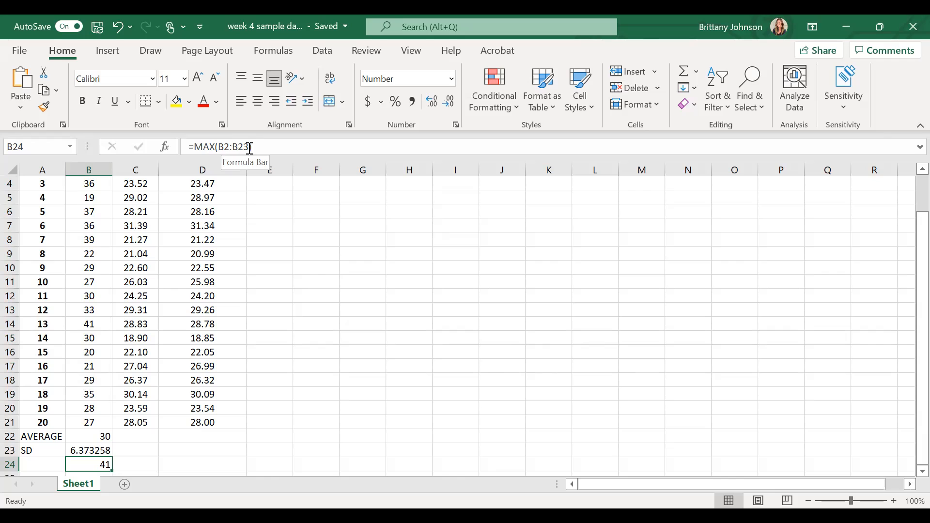
click(250, 147)
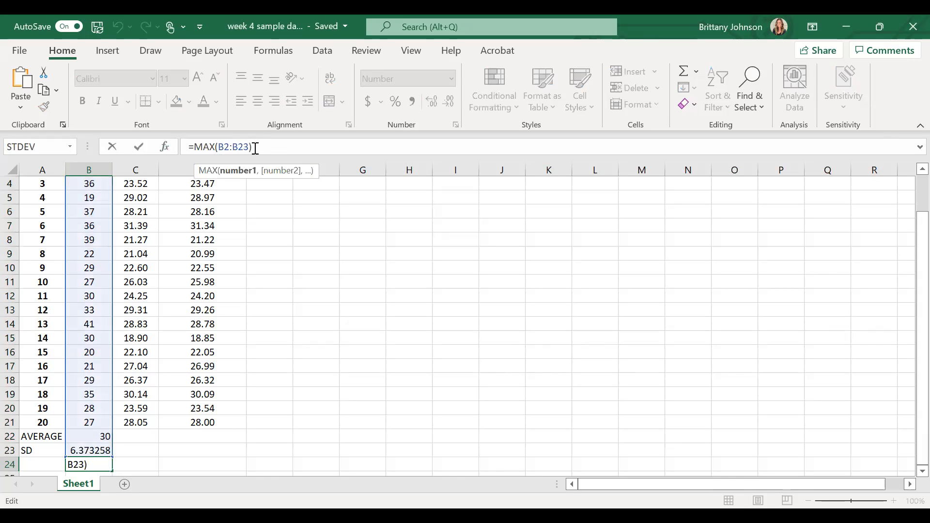
key(BackSpace)
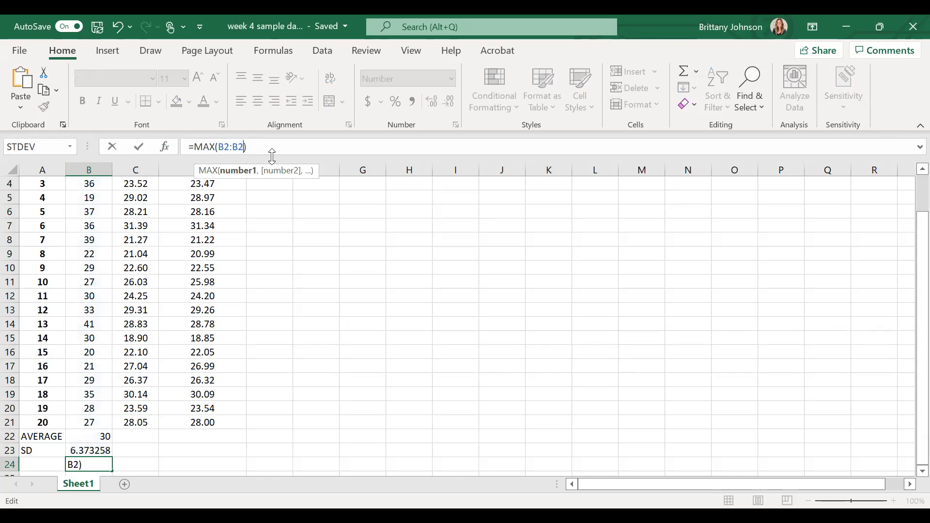
text(2)
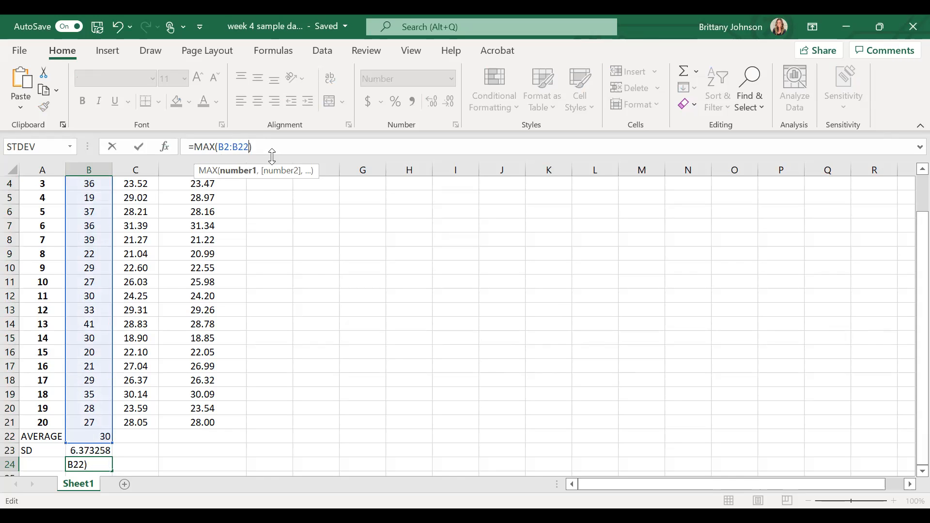
key(BackSpace)
text(1)
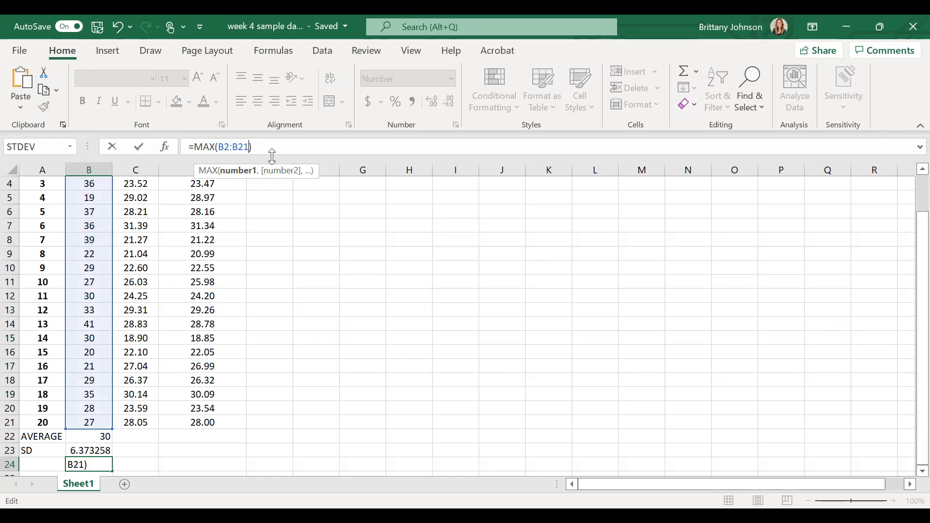
key(Return)
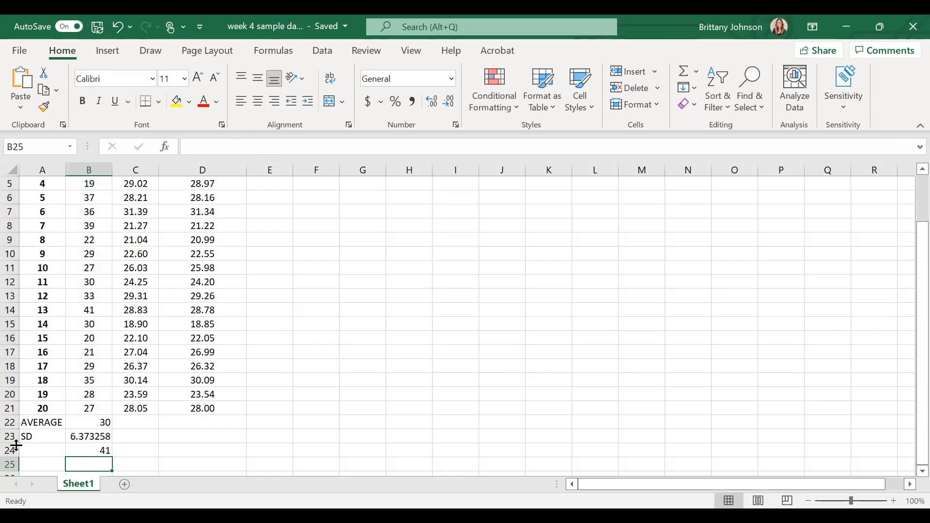
- Label cell A24 as MAX
click(39, 448)
text(MAX)
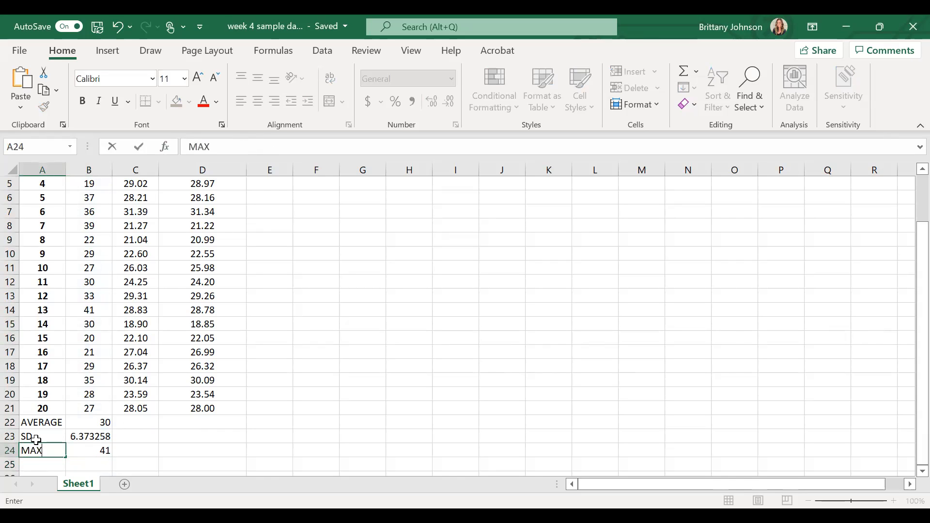
- Highlight rows 22 to 24 of the statistics block with a yellow fill
click(9, 422)
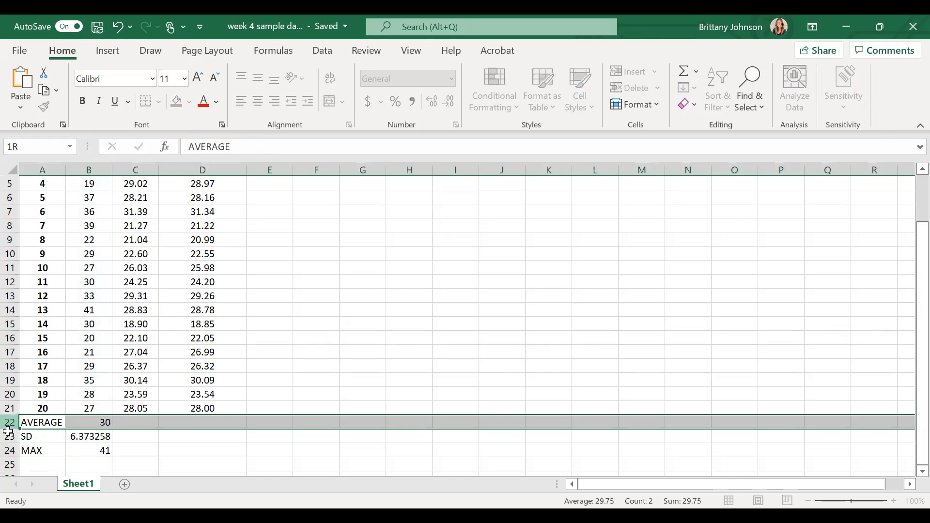
drag(9, 451, 9, 451)
click(177, 101)
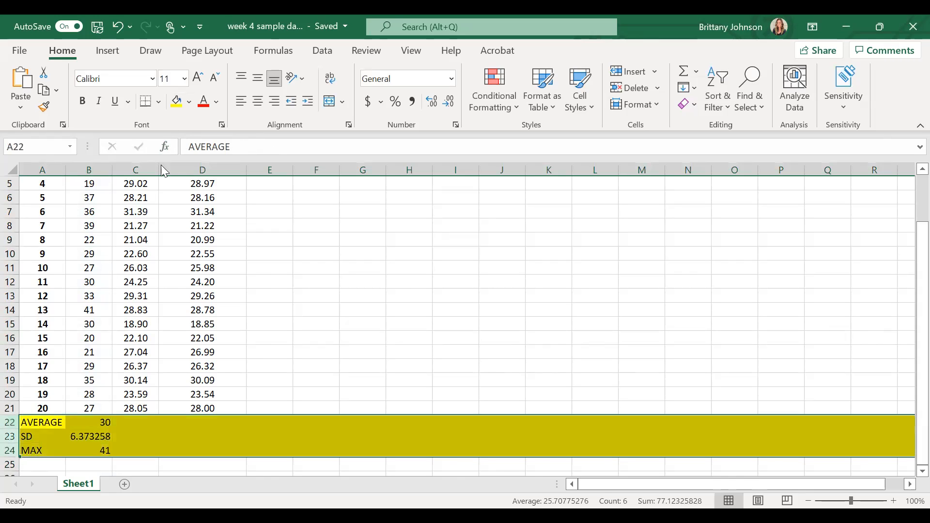
click(137, 436)
- Label cell A25 as MIN
click(29, 463)
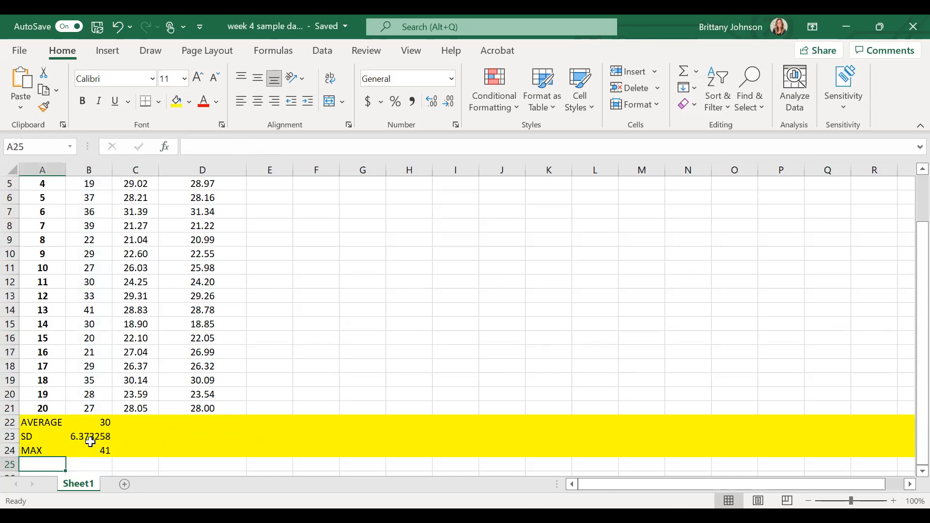
text(MIN)
scroll(104, 387, down, 1)
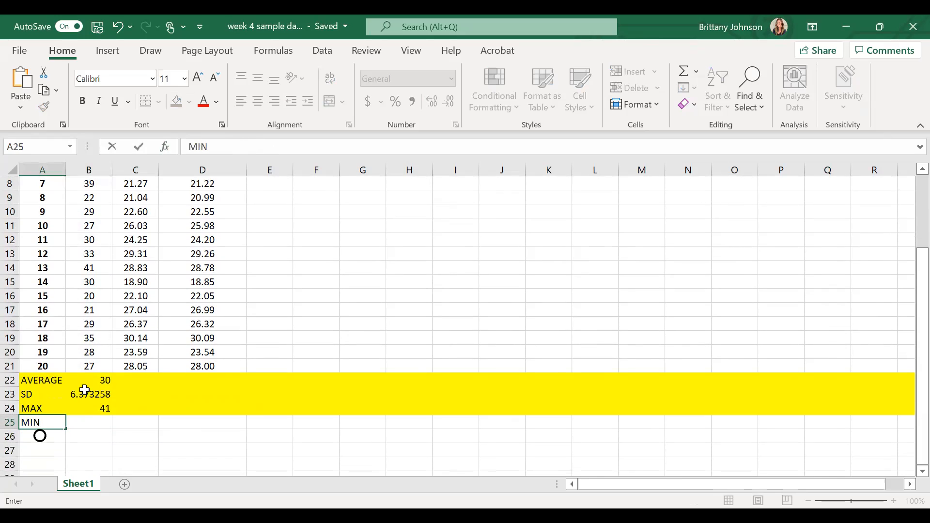
- Insert a MIN function in cell B25 using AutoSum over the age column
click(106, 424)
drag(106, 423, 136, 198)
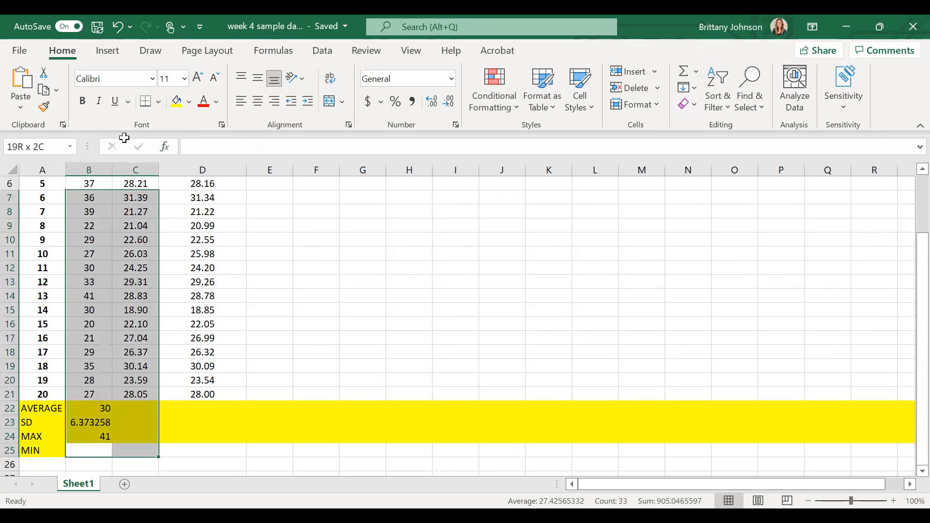
drag(89, 150, 90, 211)
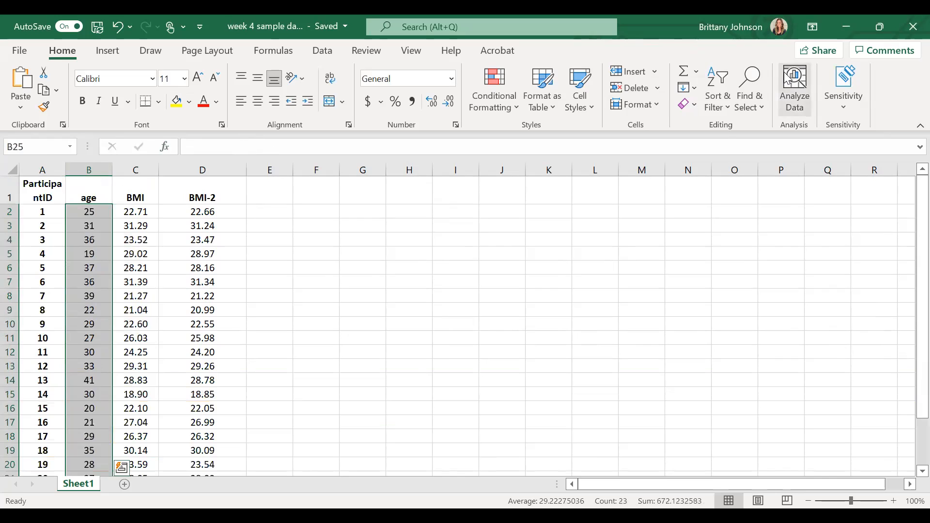
click(698, 73)
click(718, 174)
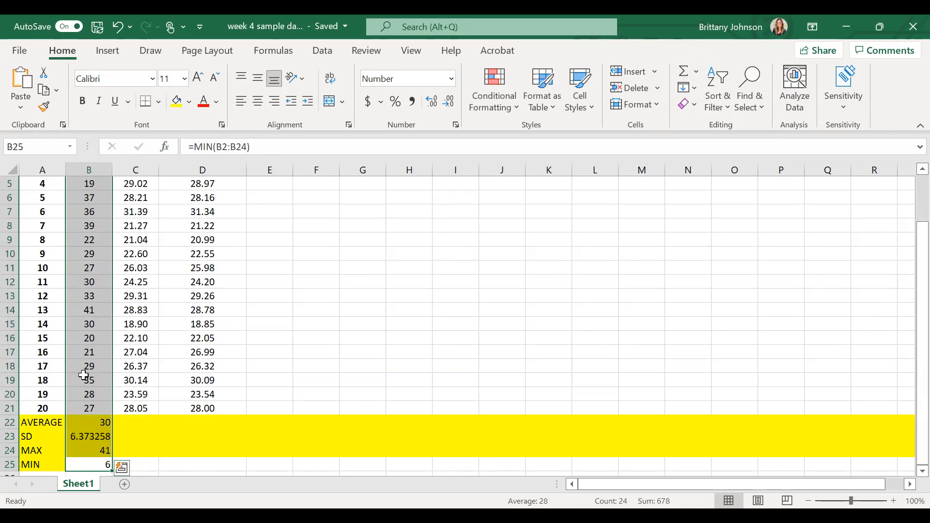
- Correct the MIN formula's range in B25 to B2:B21 and give the cell a yellow fill
scroll(83, 376, down, 1)
click(137, 414)
click(94, 424)
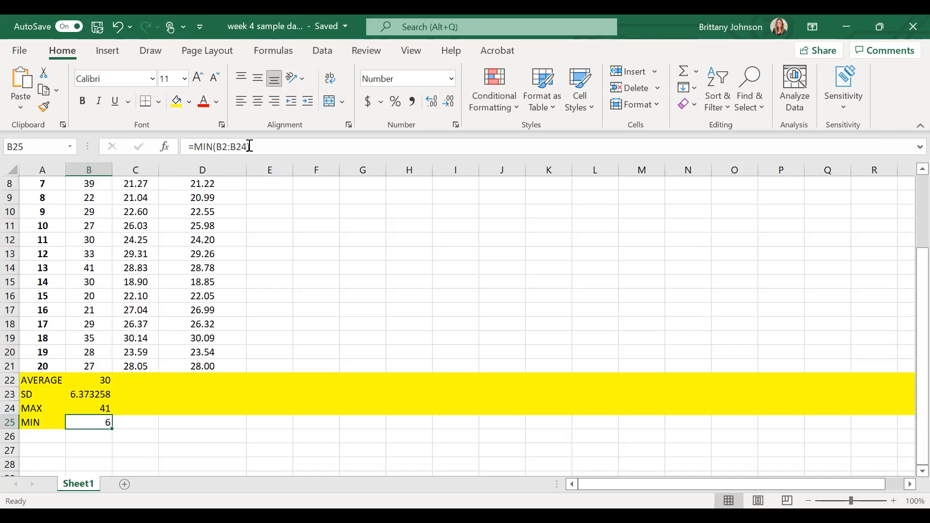
click(247, 146)
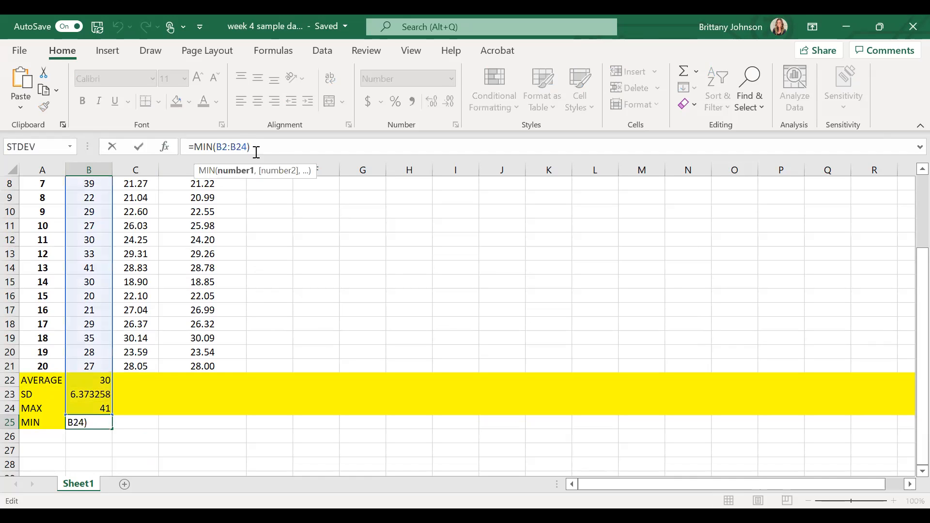
key(BackSpace)
text(1)
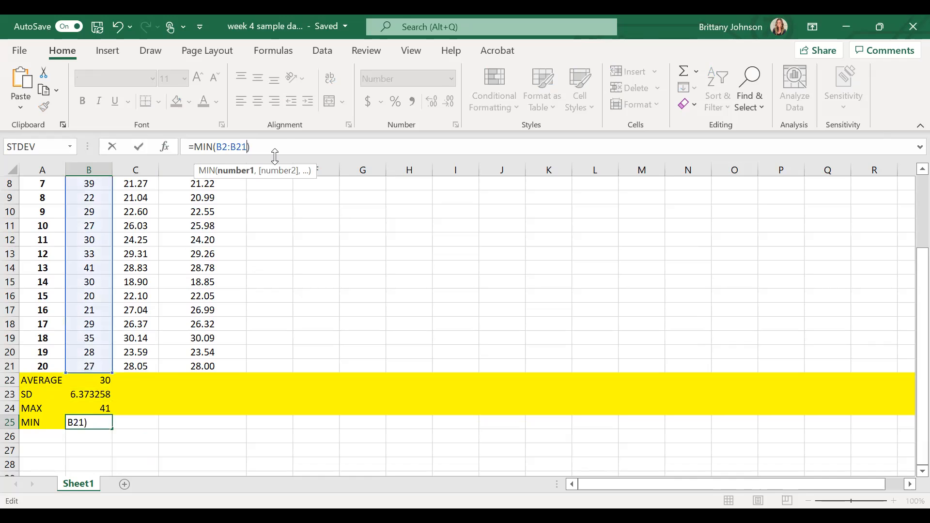
key(Return)
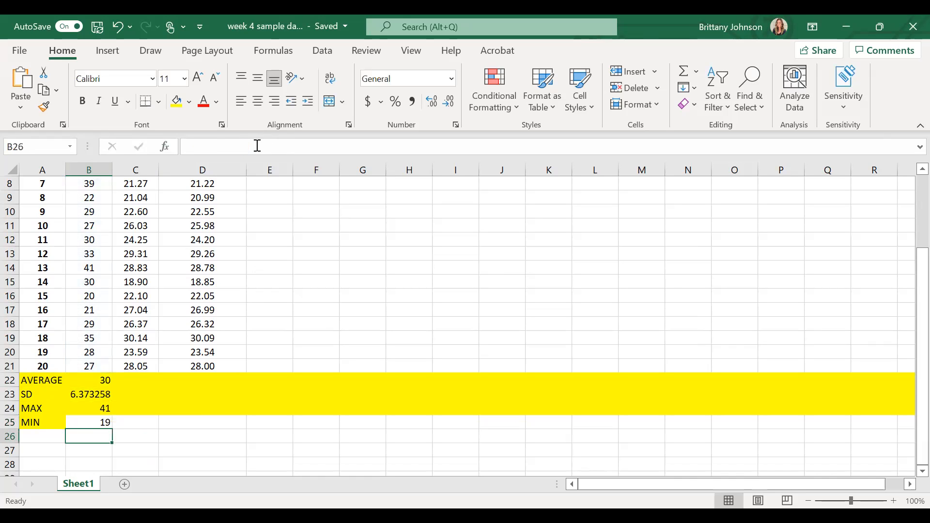
click(92, 422)
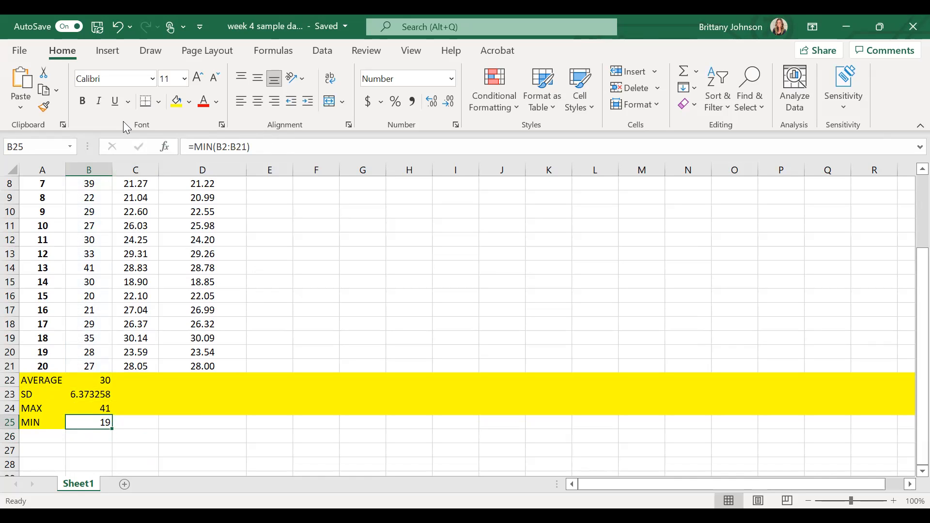
click(176, 101)
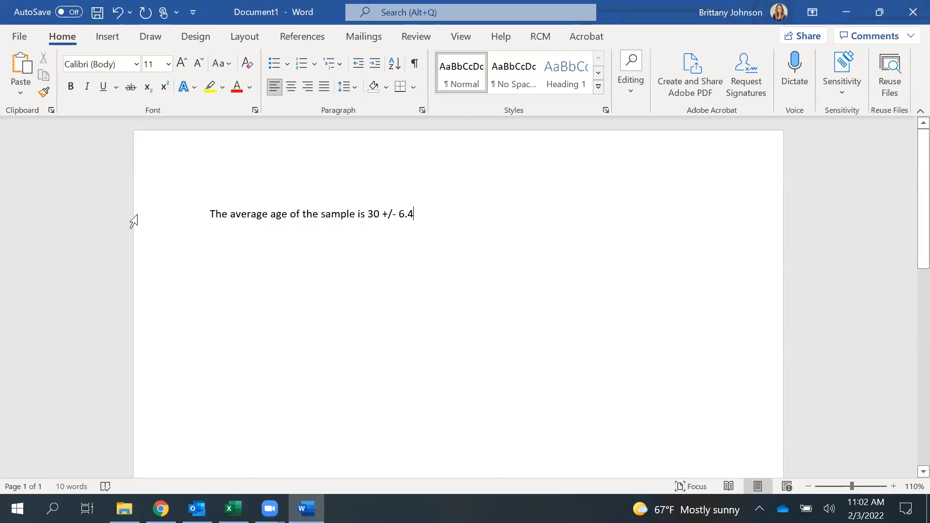
- Switch to Word and extend the sentence to read '… 30 +/- 6.4 years old (Max = 40; Min. = 19 years old).'
click(133, 220)
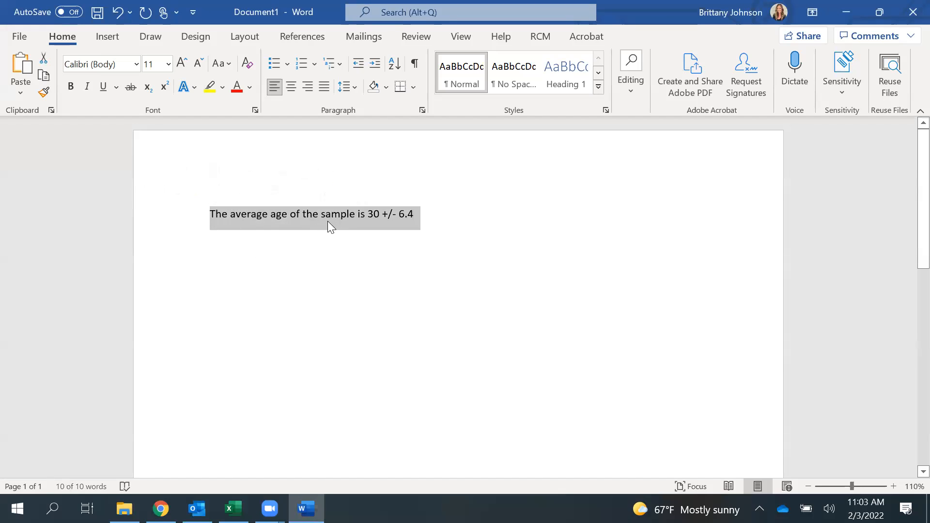
click(444, 214)
text(years olf (M)
key(BackSpace)
key(BackSpace)
key(BackSpace)
key(BackSpace)
text(d (M)
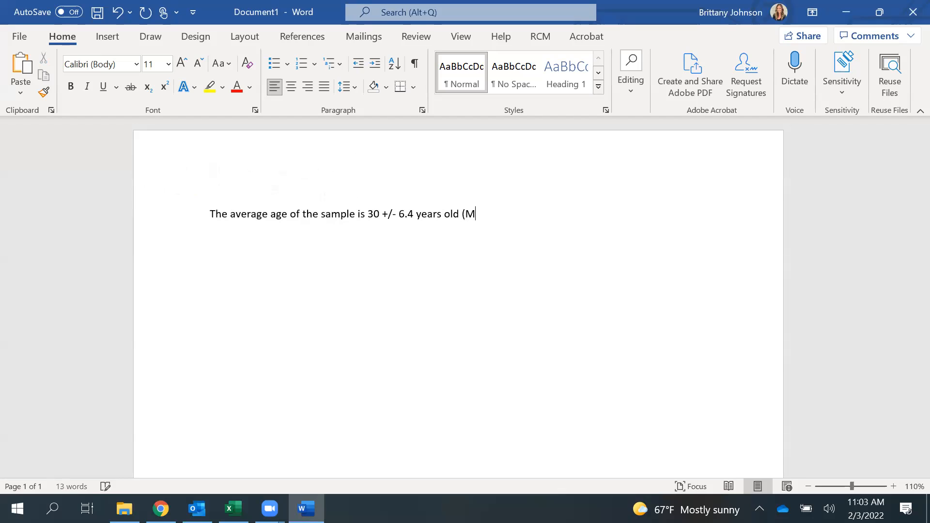
text(ax = 40; Min. = 19 years old)
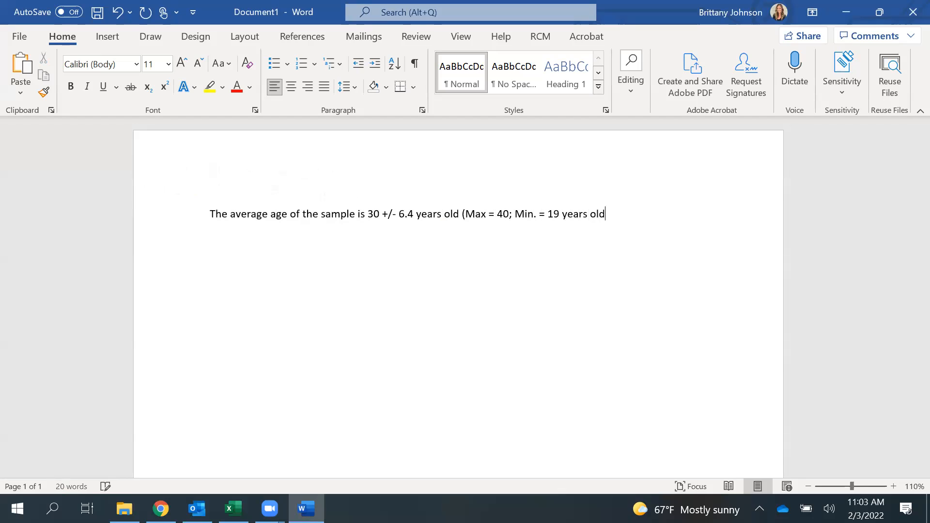
text() .)
click(233, 508)
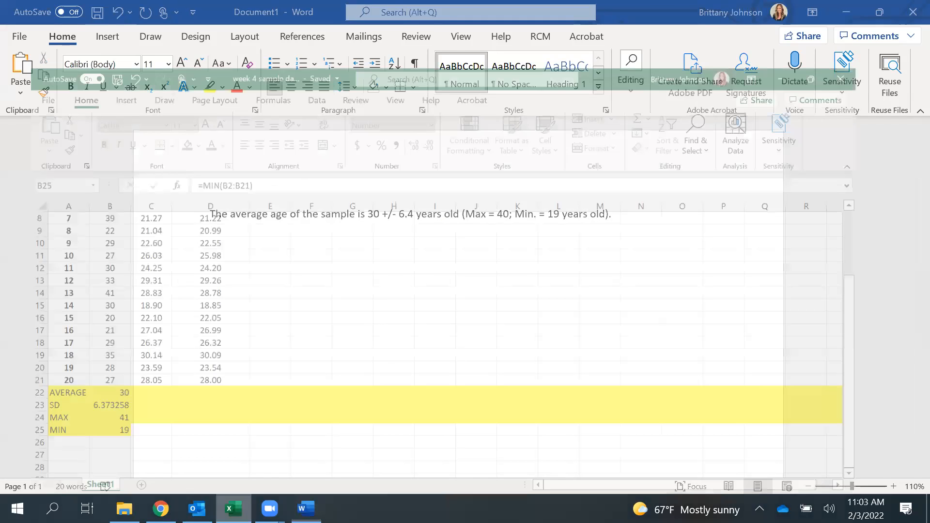
click(117, 365)
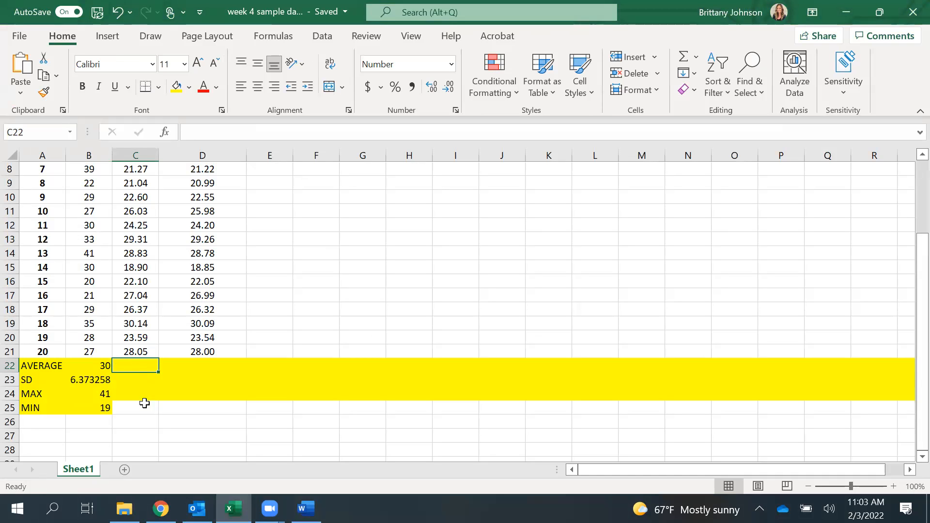
scroll(145, 391, up, 3)
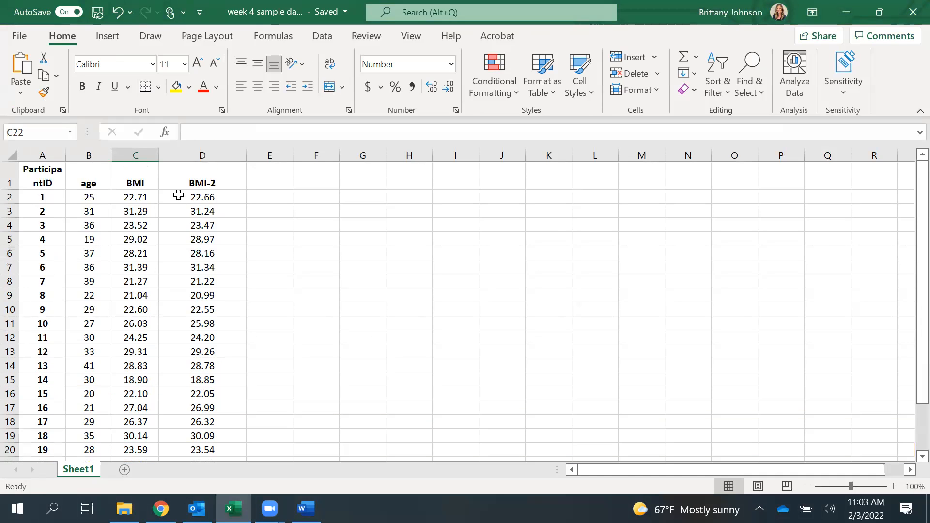
click(160, 509)
click(234, 508)
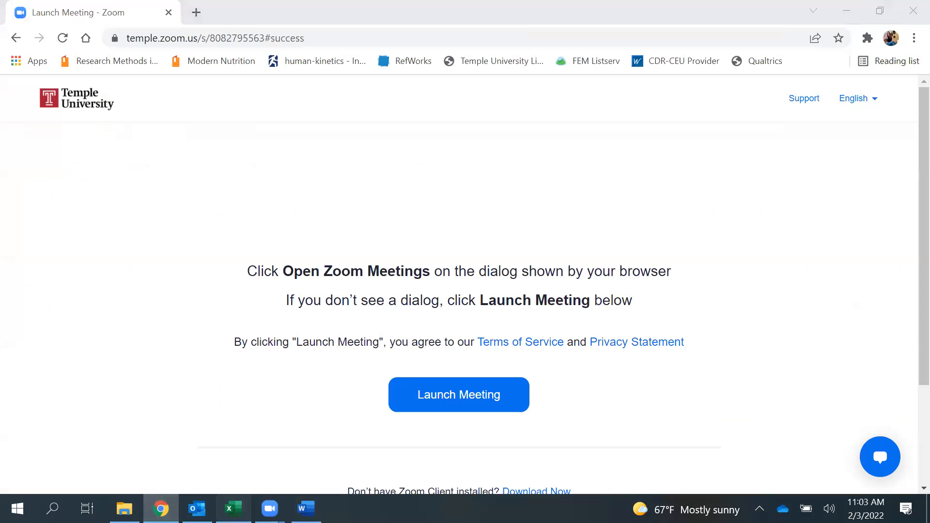